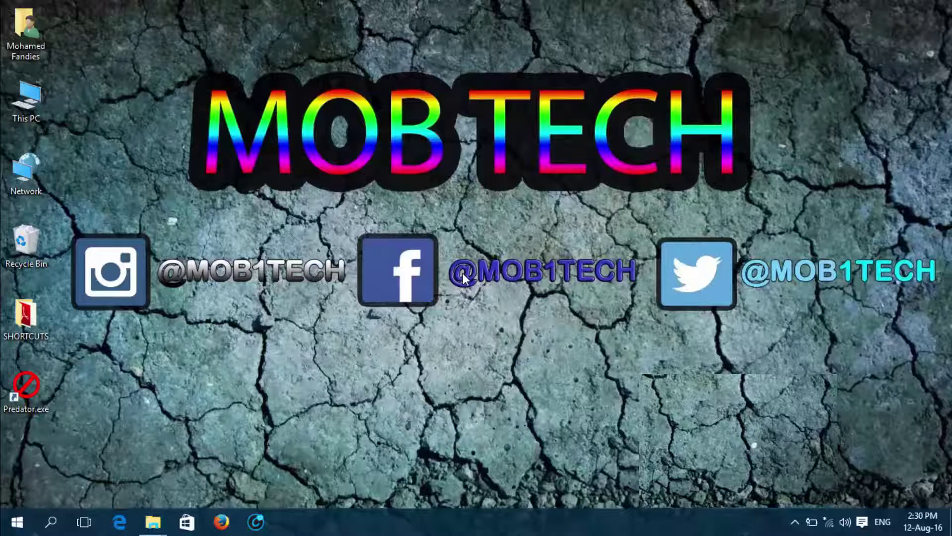
Expand the Notepad++ folder in All apps, then return to the Programs folder windows
left_click(17, 522)
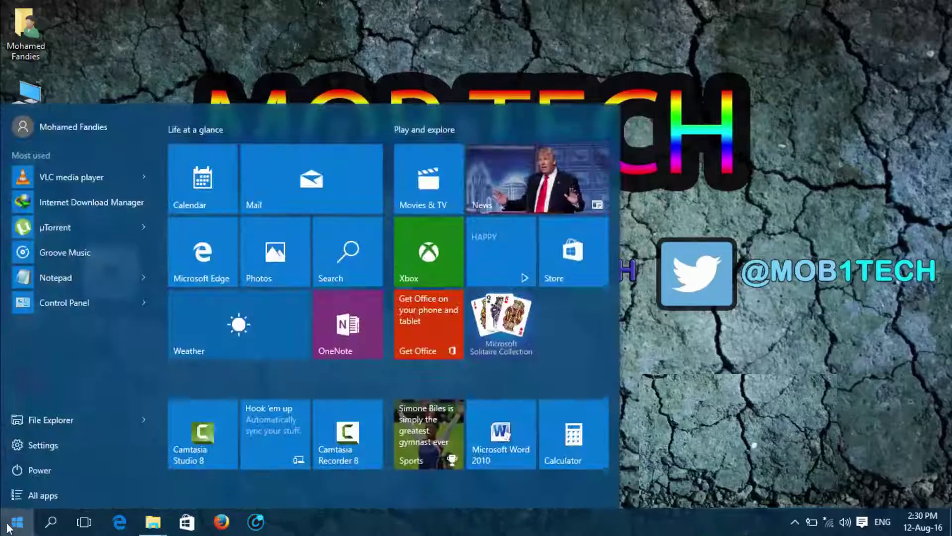
left_click(18, 495)
scroll(70, 322, "down", 3)
scroll(67, 331, "down", 2)
scroll(71, 333, "down", 2)
scroll(61, 367, "down", 1)
scroll(45, 394, "down", 1)
scroll(62, 387, "down", 2)
scroll(89, 350, "down", 1)
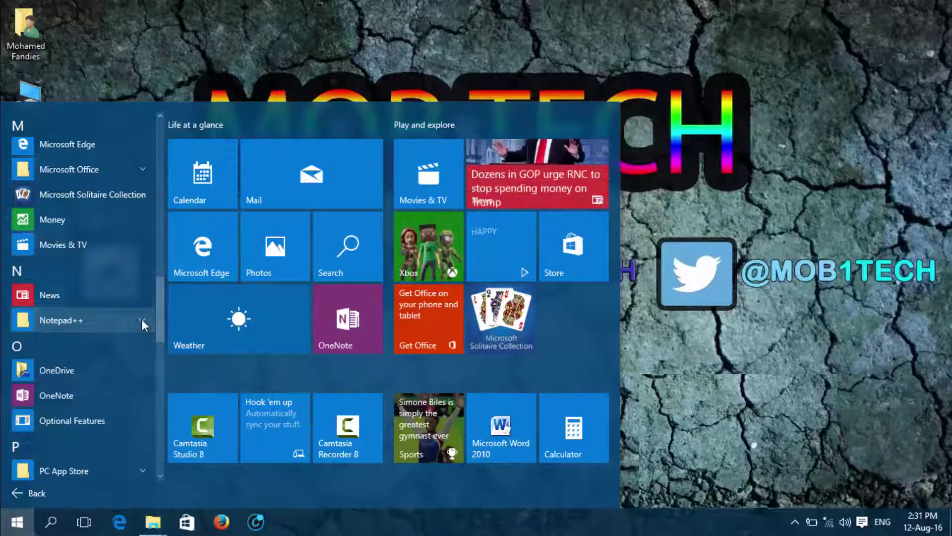
left_click(143, 320)
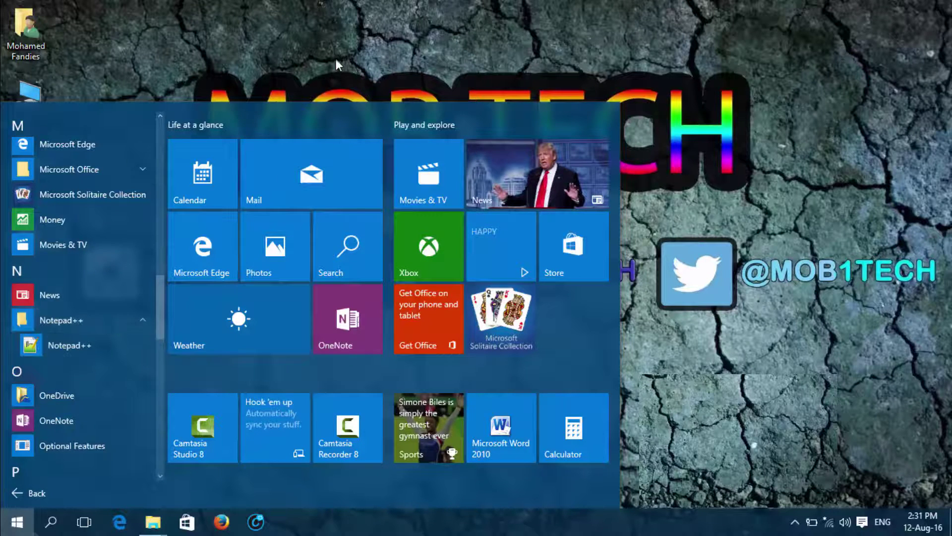
left_click(153, 522)
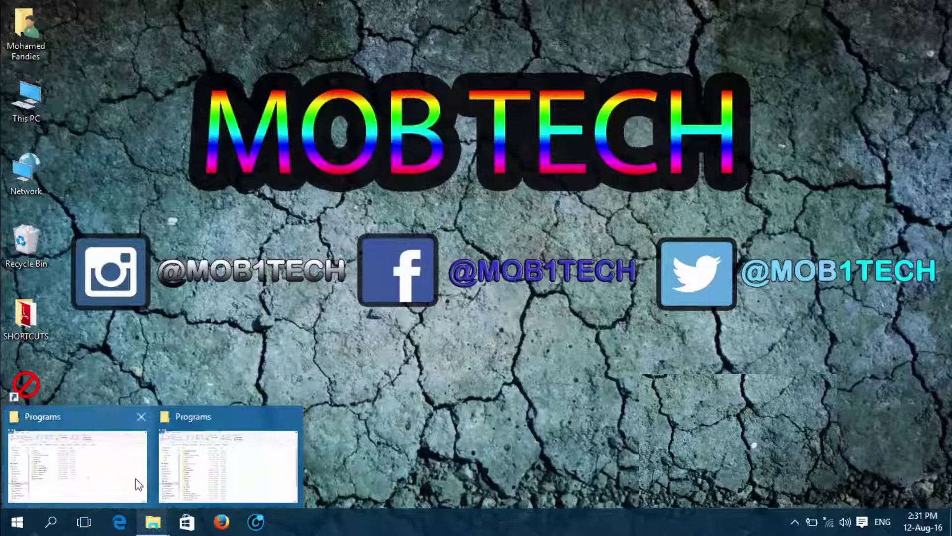
mouse_move(78, 465)
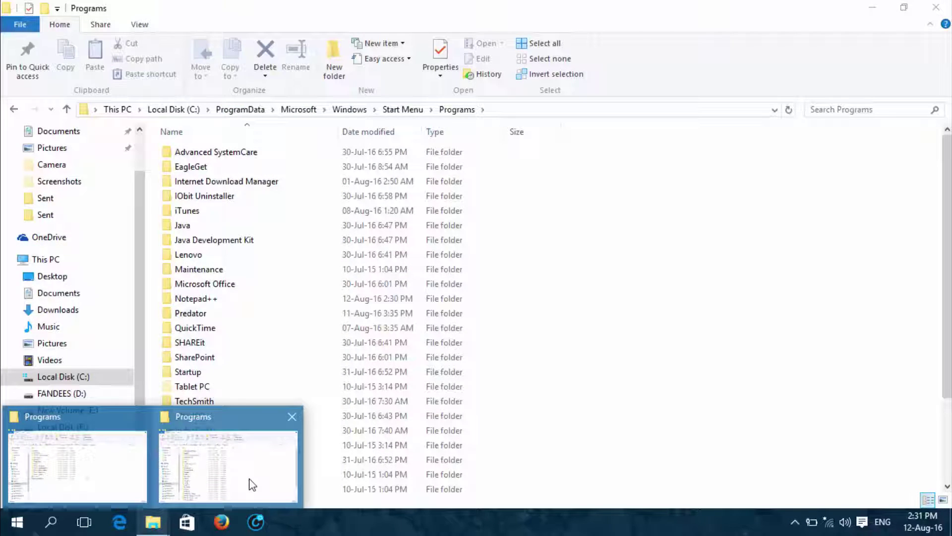
Switch to the ProgramData Start Menu Programs folder window
left_click(249, 484)
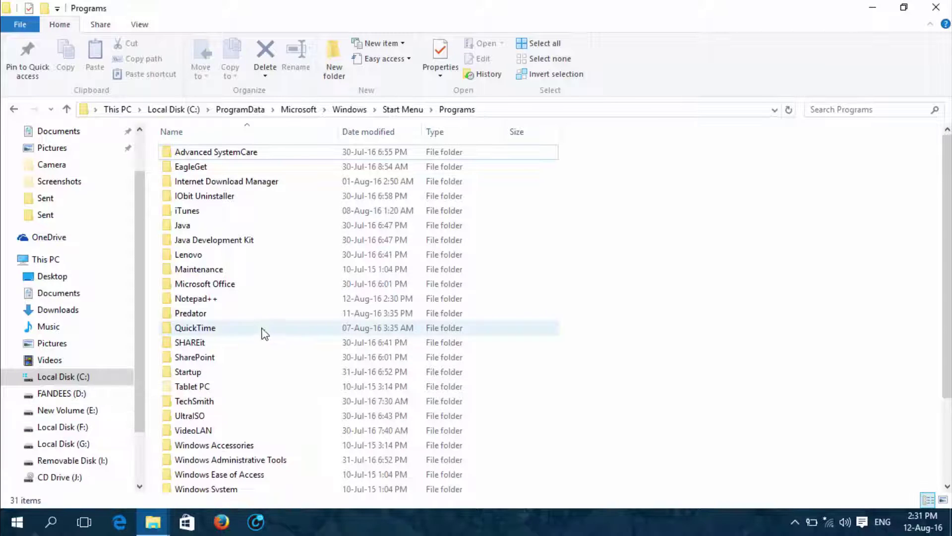
scroll(300, 304, "down", 1)
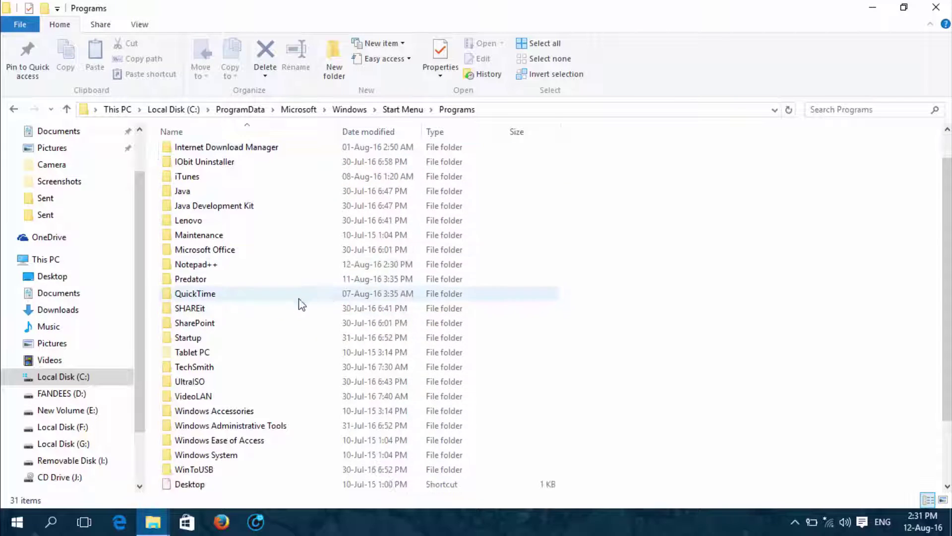
scroll(300, 304, "up", 1)
scroll(282, 272, "down", 3)
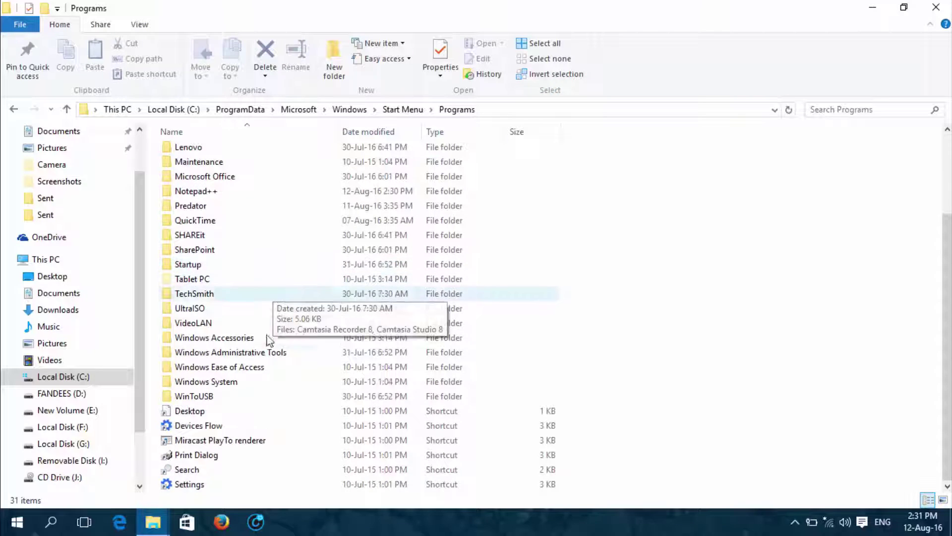
scroll(216, 358, "up", 3)
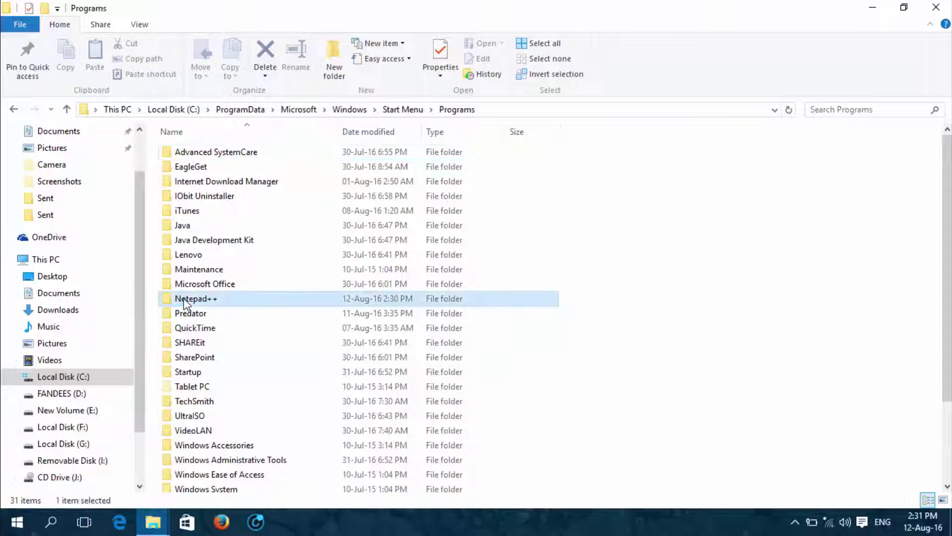
Move the Notepad++ shortcut from its folder into the shared Programs folder, approving administrator access
double_click(186, 299)
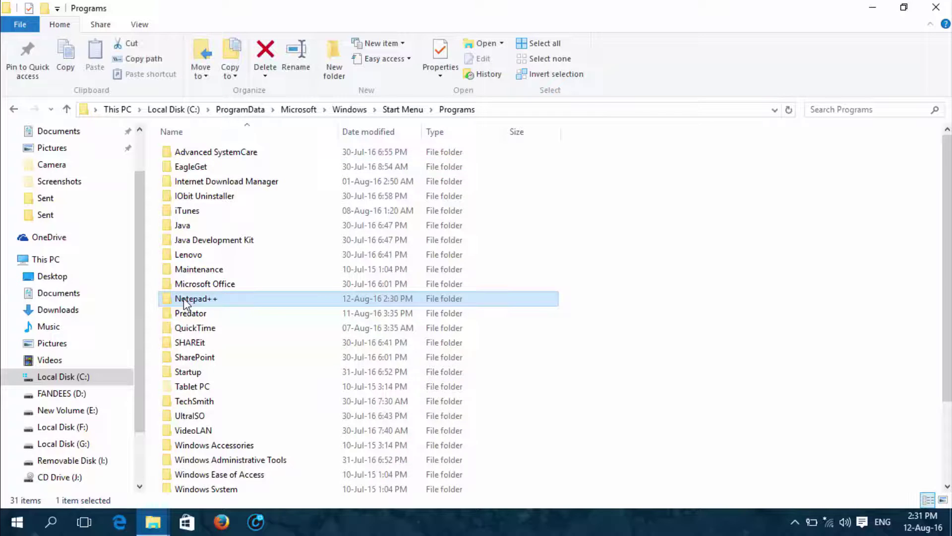
left_click(281, 153)
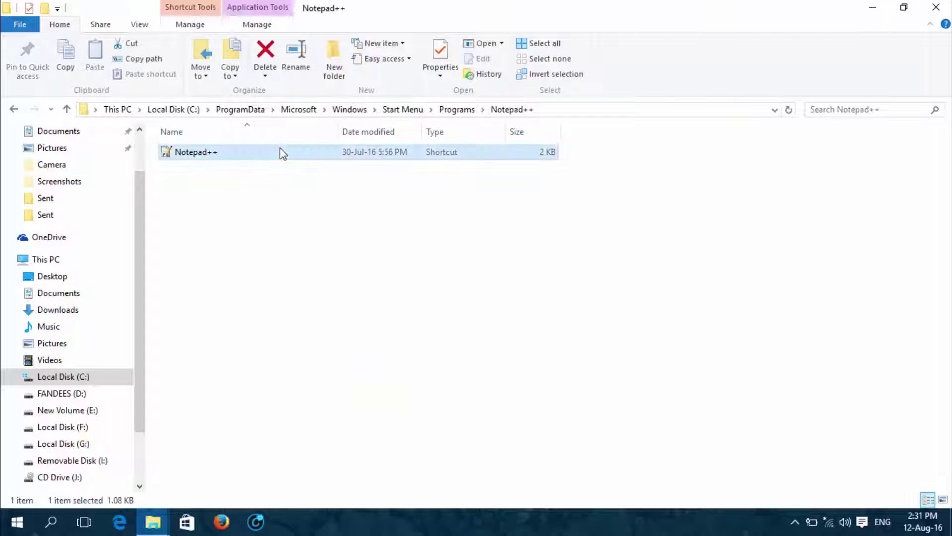
key("ctrl+c")
left_click(13, 109)
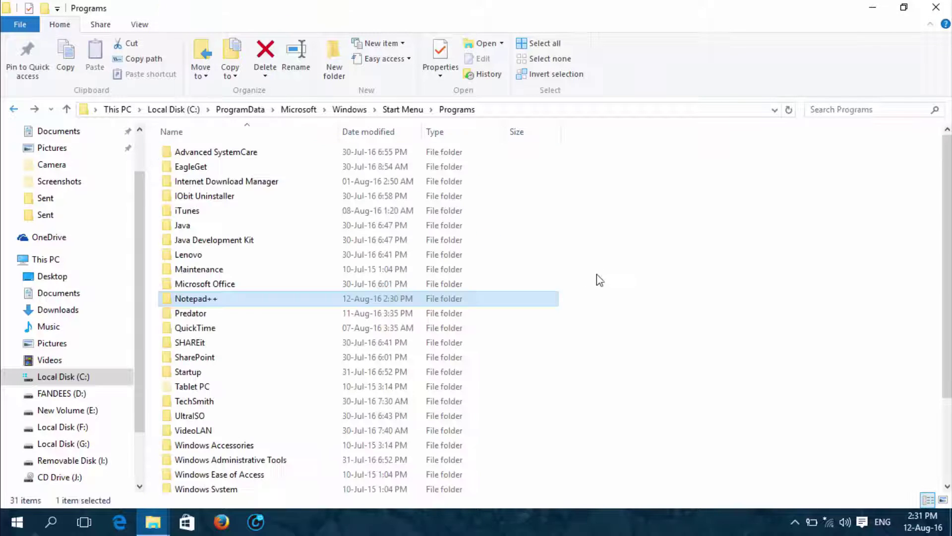
right_click(598, 273)
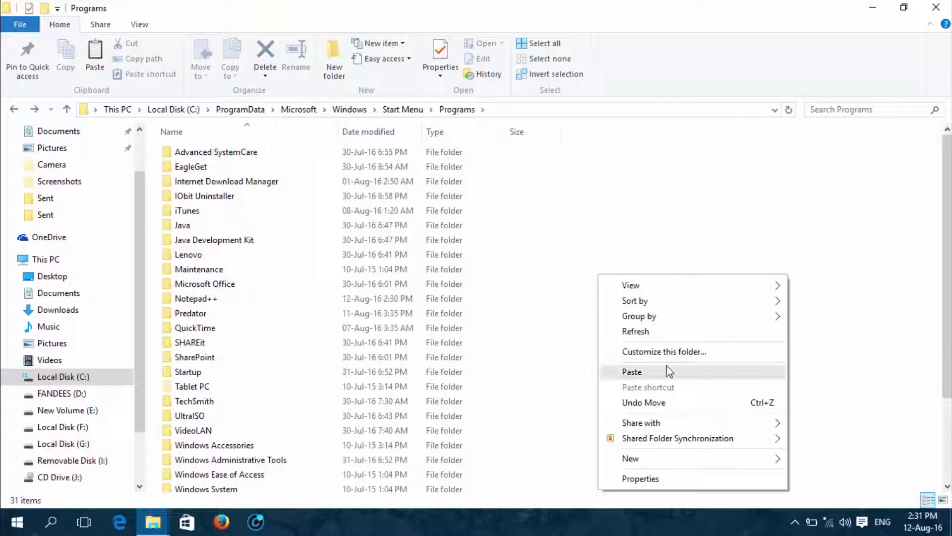
left_click(665, 373)
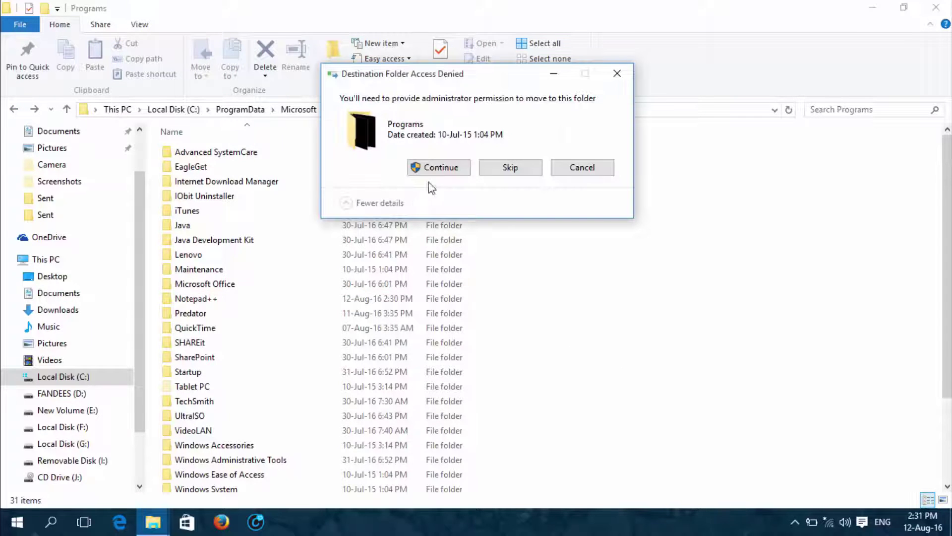
left_click(437, 168)
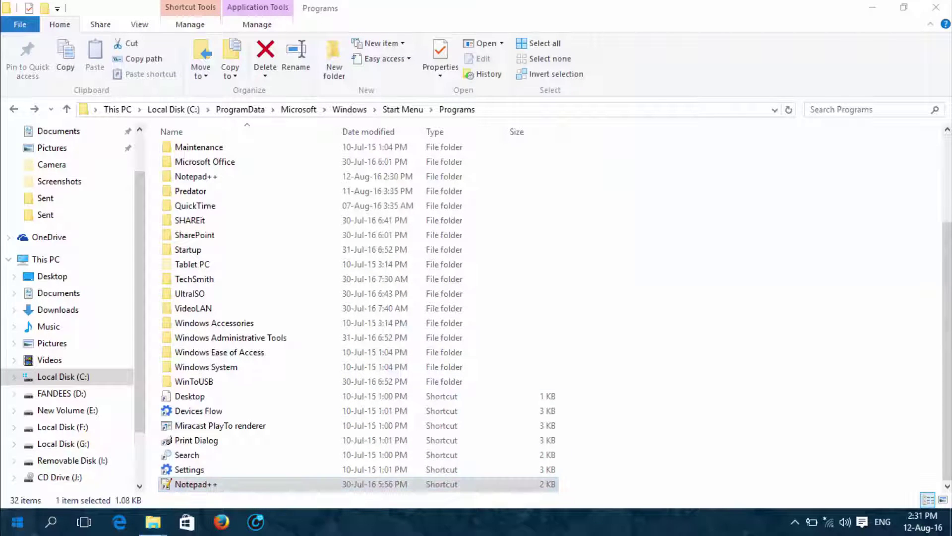
left_click(16, 522)
Show All apps to find Notepad++ listed on its own under N
left_click(33, 495)
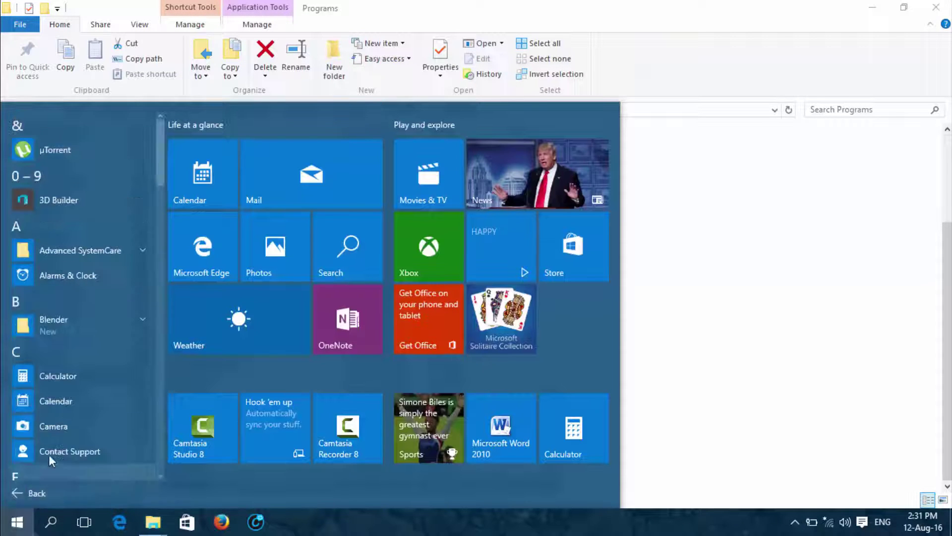
scroll(58, 429, "down", 3)
scroll(57, 416, "down", 5)
scroll(57, 416, "down", 2)
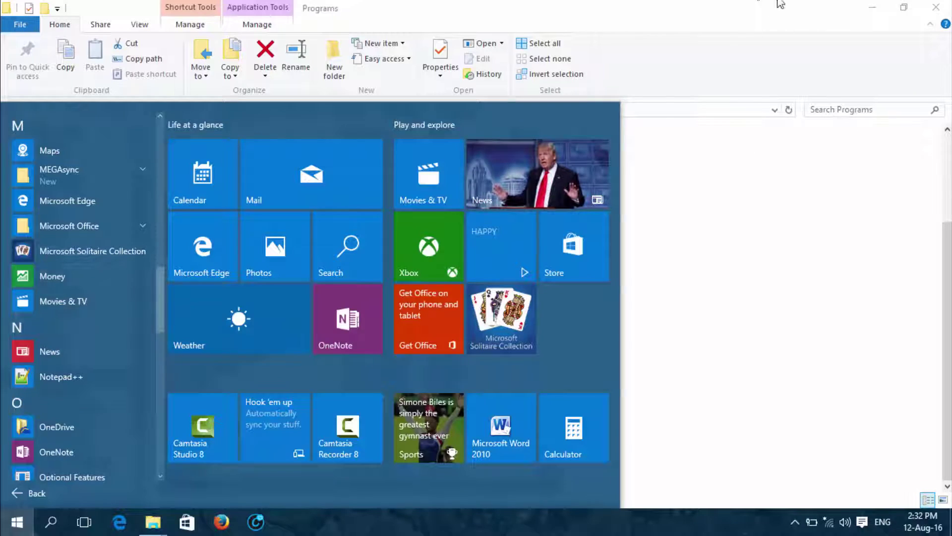
Close the Start menu and copy the Predator.exe shortcut from the desktop
left_click(865, 6)
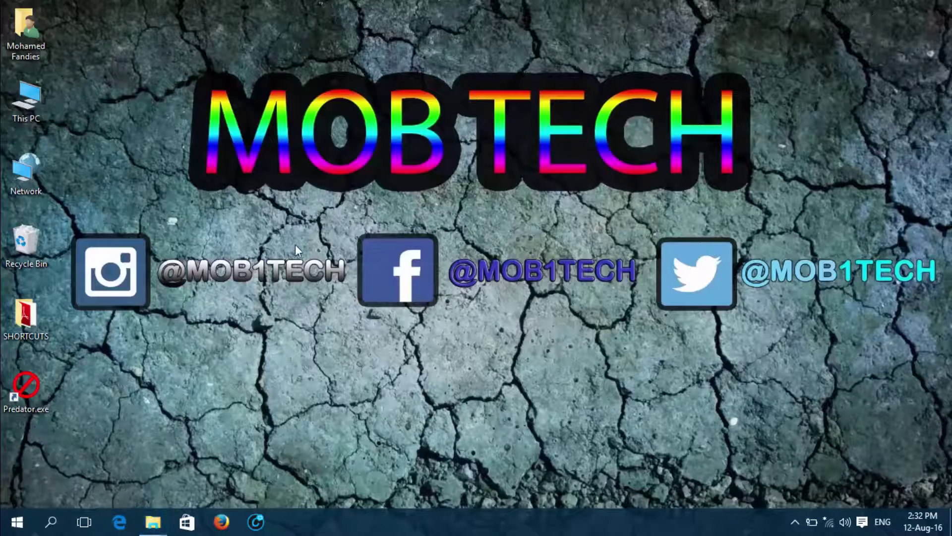
left_click(23, 386)
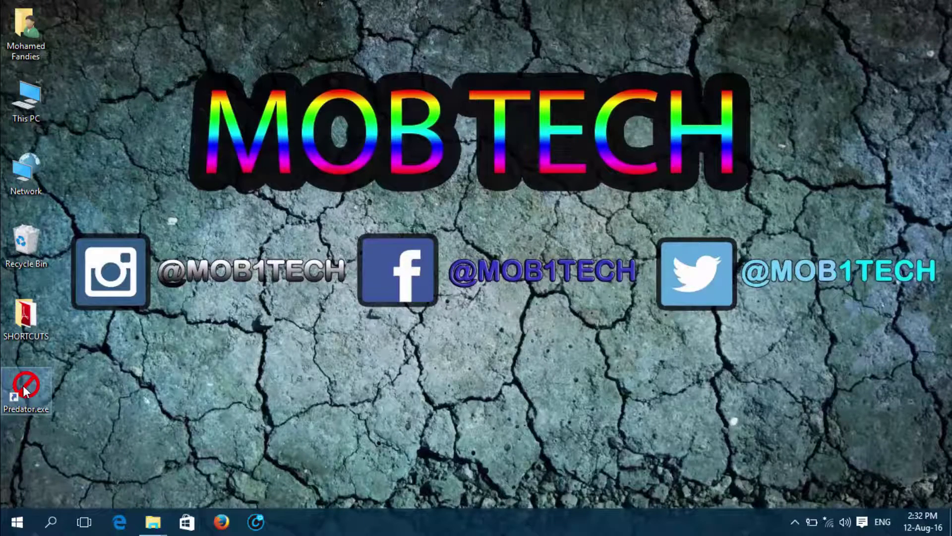
right_click(23, 385)
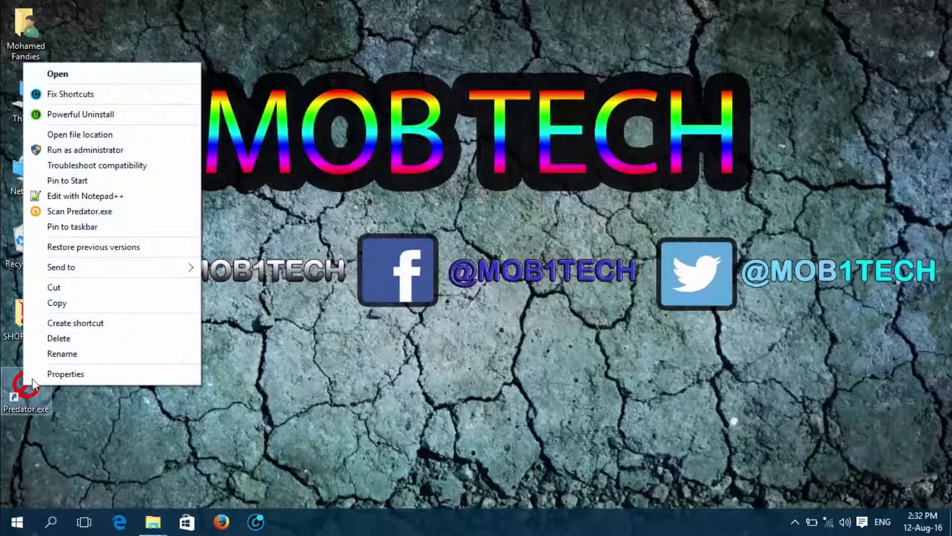
left_click(118, 311)
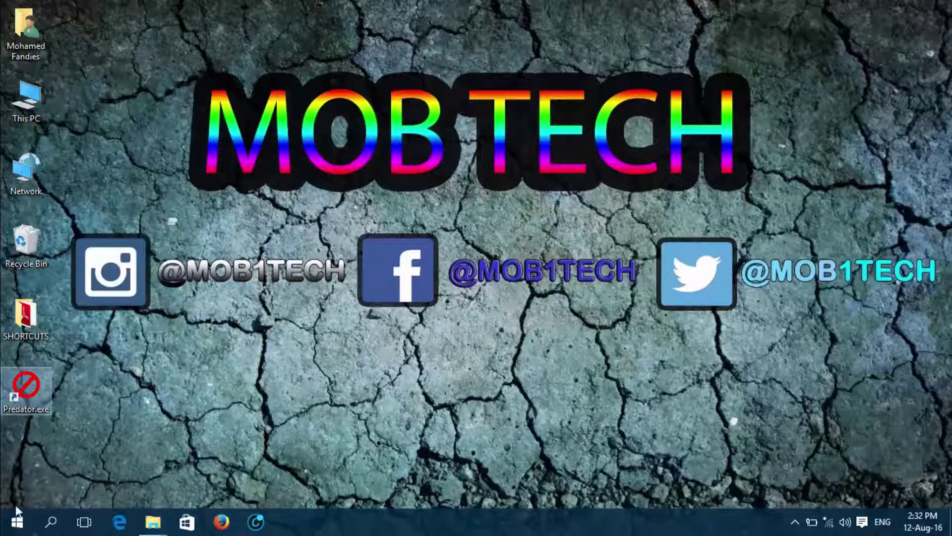
Paste Predator.exe into the shared Programs folder, approving the administrator prompt
left_click(158, 527)
mouse_move(227, 465)
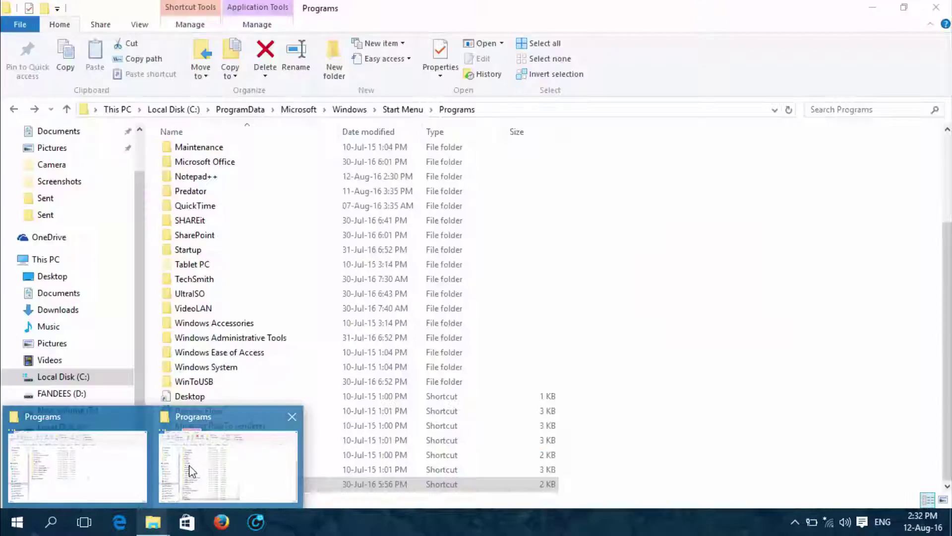
right_click(652, 396)
mouse_move(685, 363)
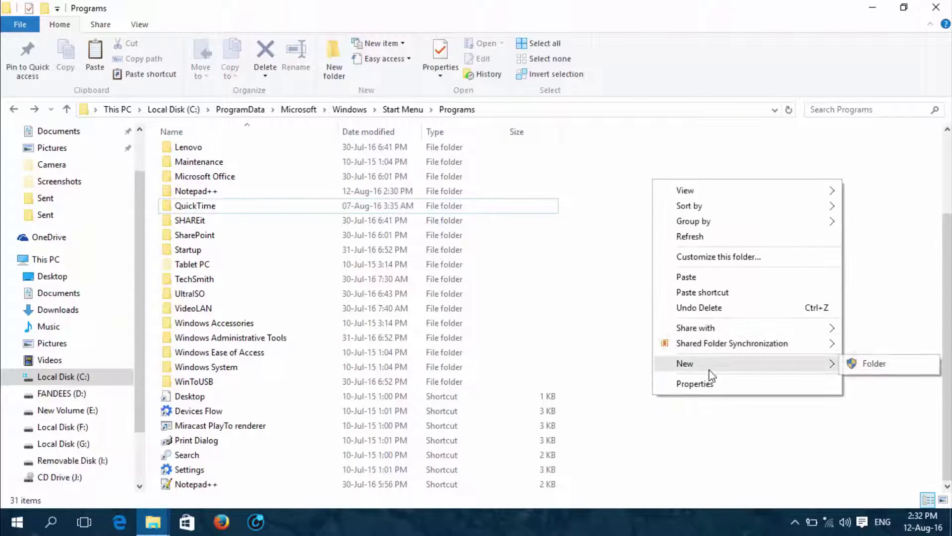
left_click(702, 279)
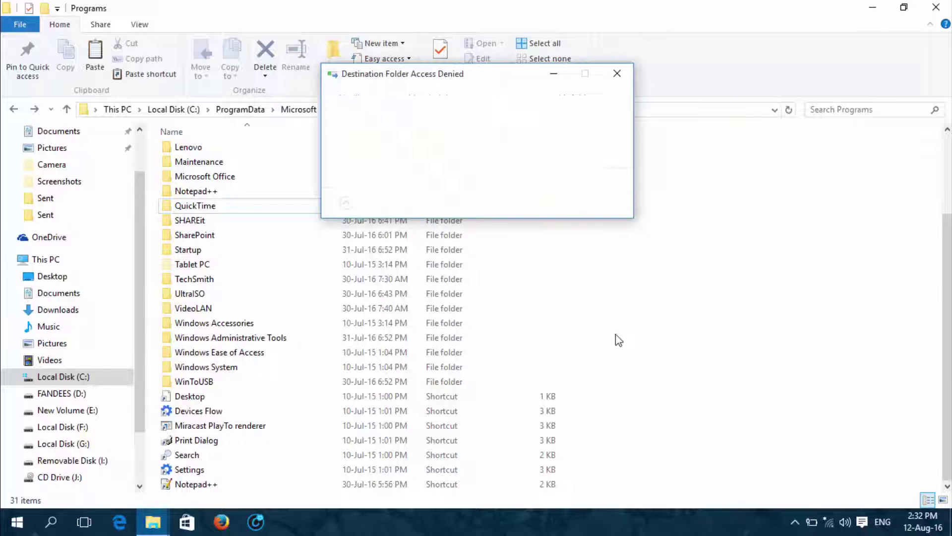
left_click(453, 170)
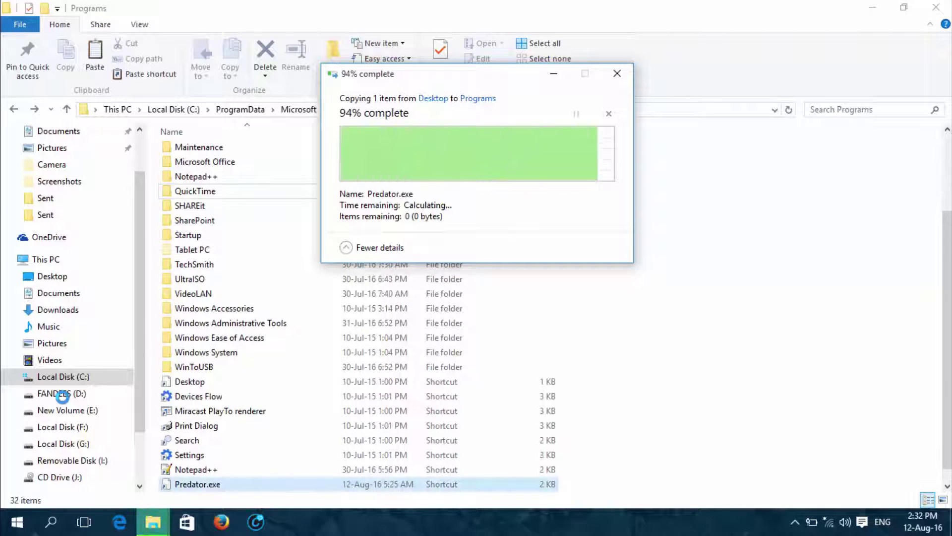
Check All apps for Notepad++ and Predator.exe, then close Start back to the Programs folder
left_click(15, 522)
left_click(58, 492)
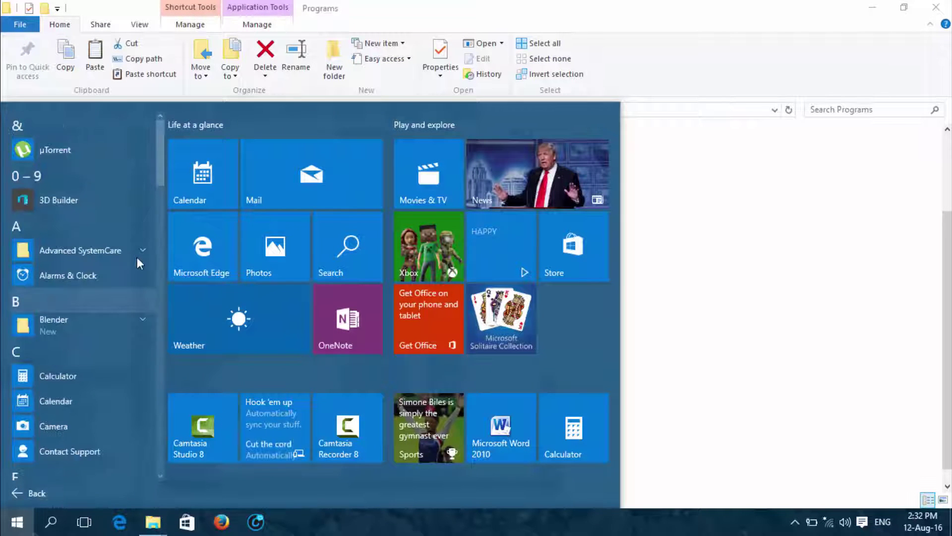
scroll(141, 250, "down", 3)
scroll(141, 252, "down", 1)
scroll(143, 253, "down", 3)
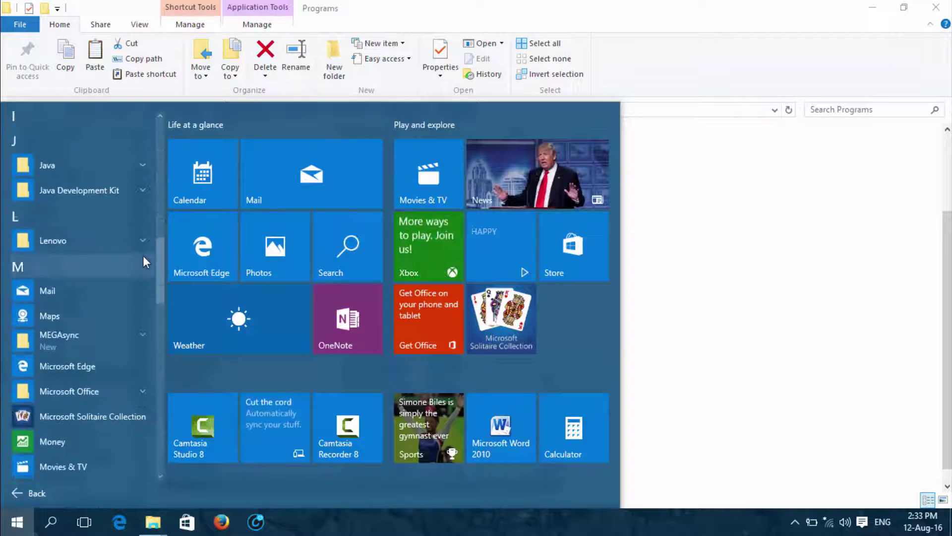
scroll(142, 255, "down", 2)
scroll(143, 255, "down", 2)
scroll(144, 261, "down", 1)
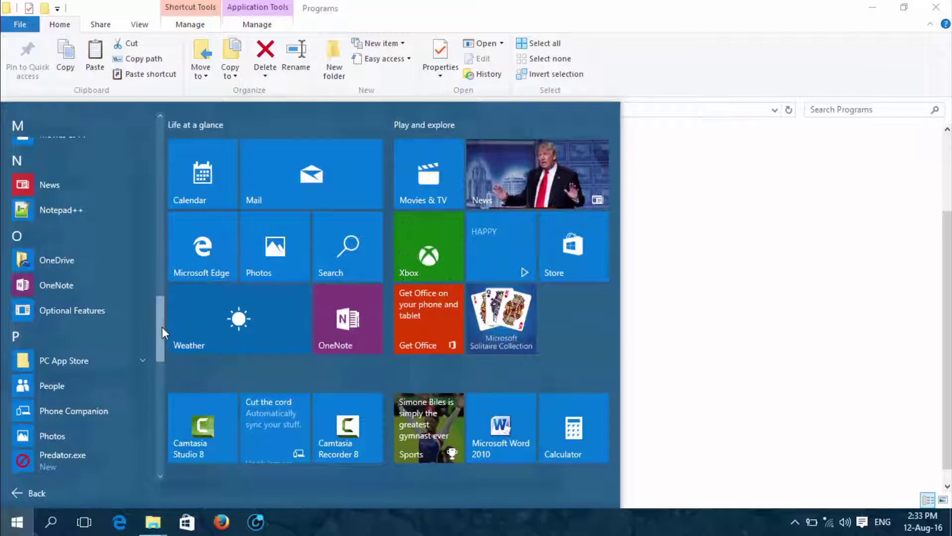
left_click(679, 220)
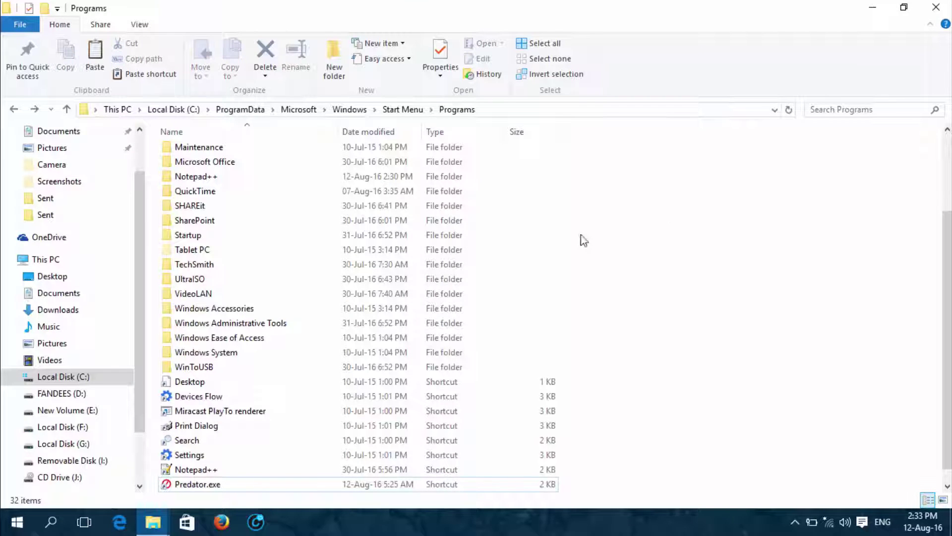
Navigate from C: through Program Files and Adobe into the Adobe Photoshop CS6 (64 Bit) folder
left_click(187, 113)
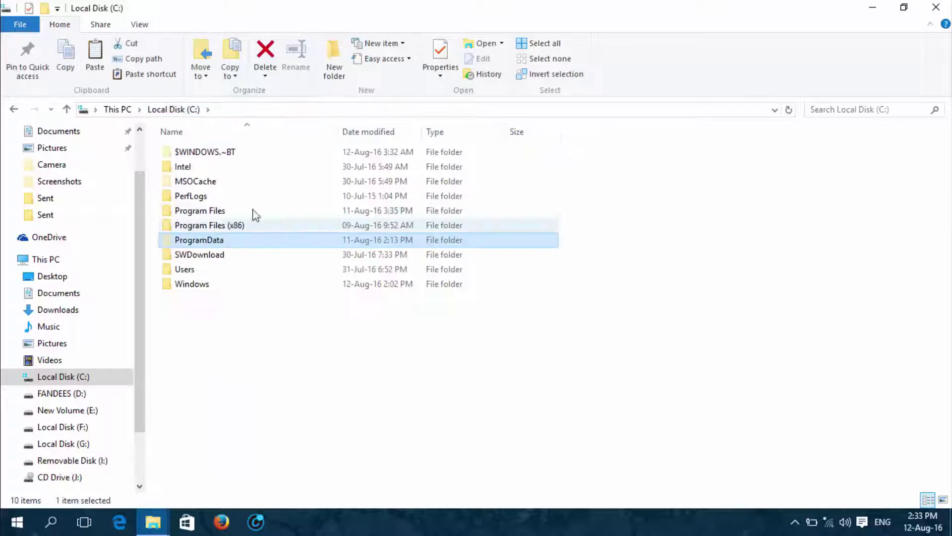
double_click(253, 215)
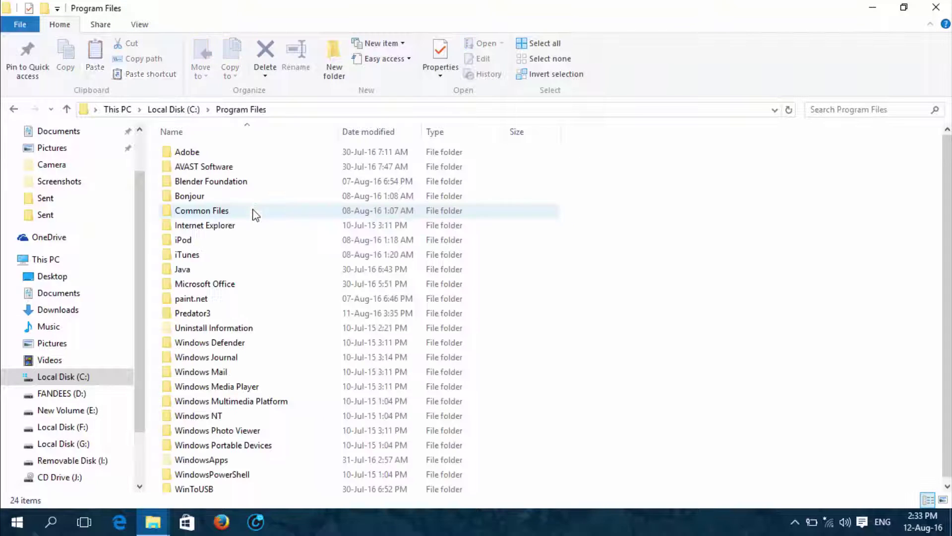
double_click(240, 155)
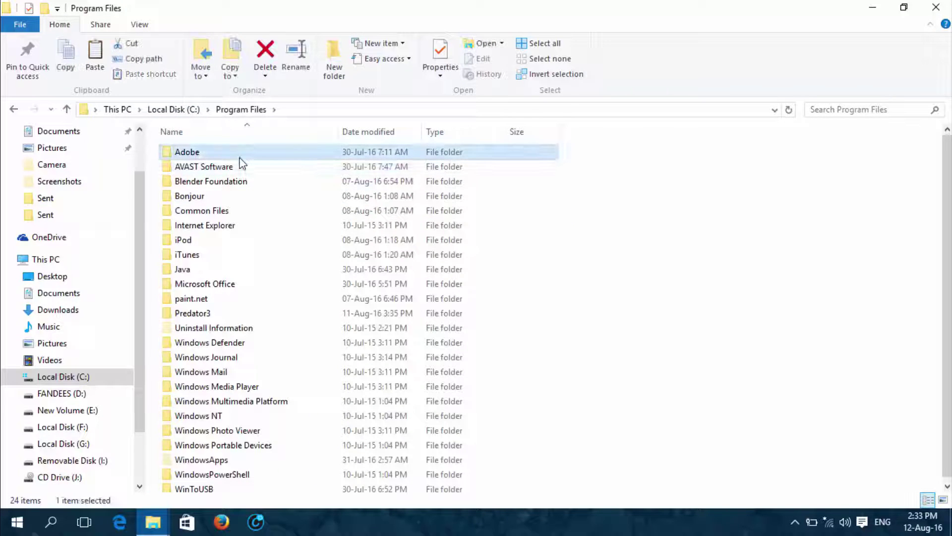
double_click(249, 195)
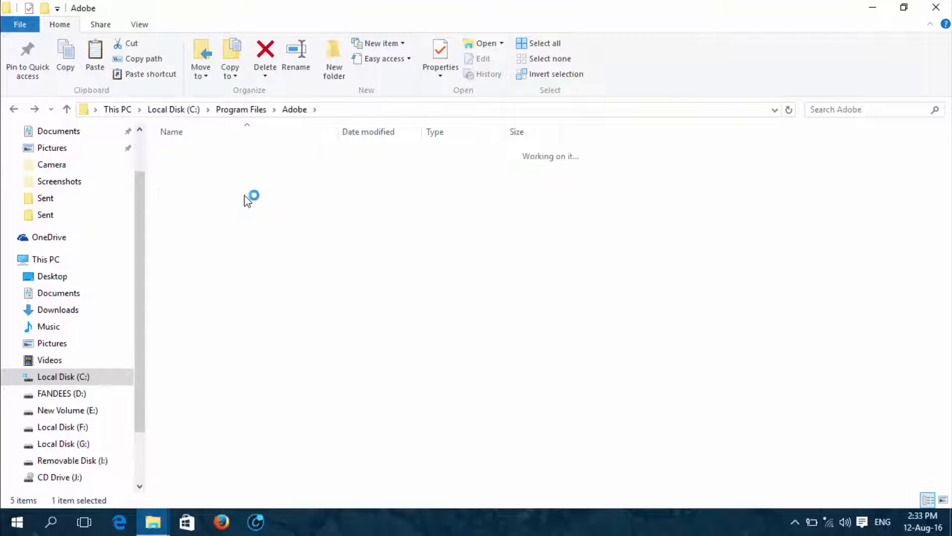
Look through the Start menu's All apps list, then close it
left_click(17, 521)
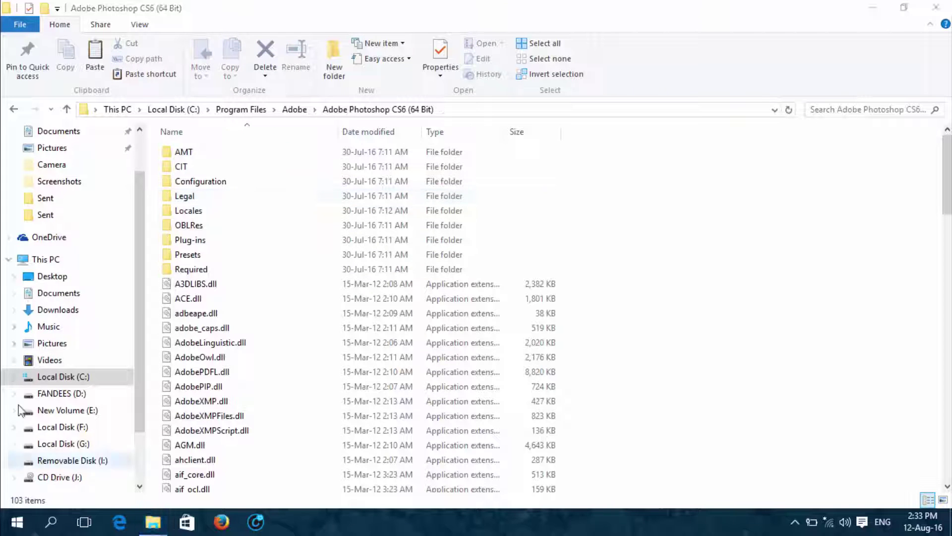
left_click(83, 494)
scroll(92, 212, "down", 3)
scroll(92, 216, "down", 4)
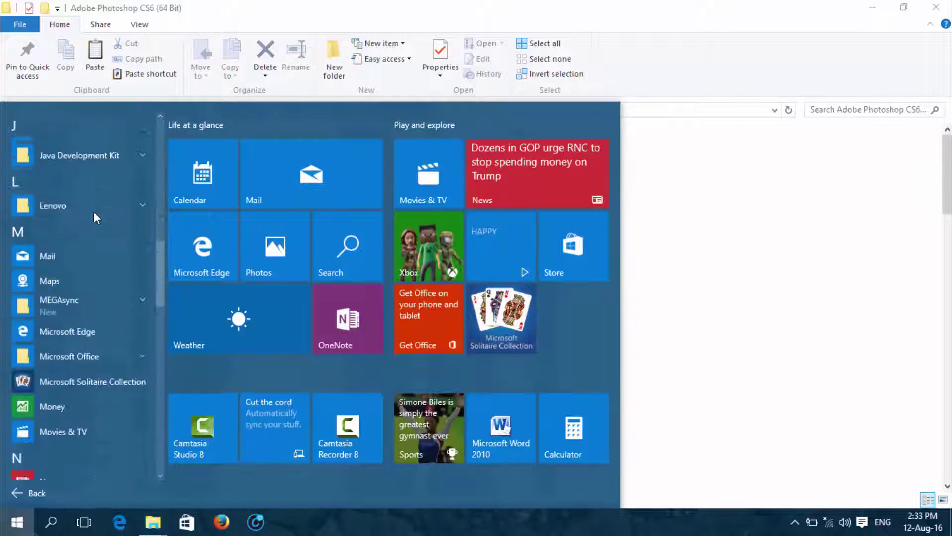
scroll(95, 210, "down", 1)
scroll(94, 214, "down", 3)
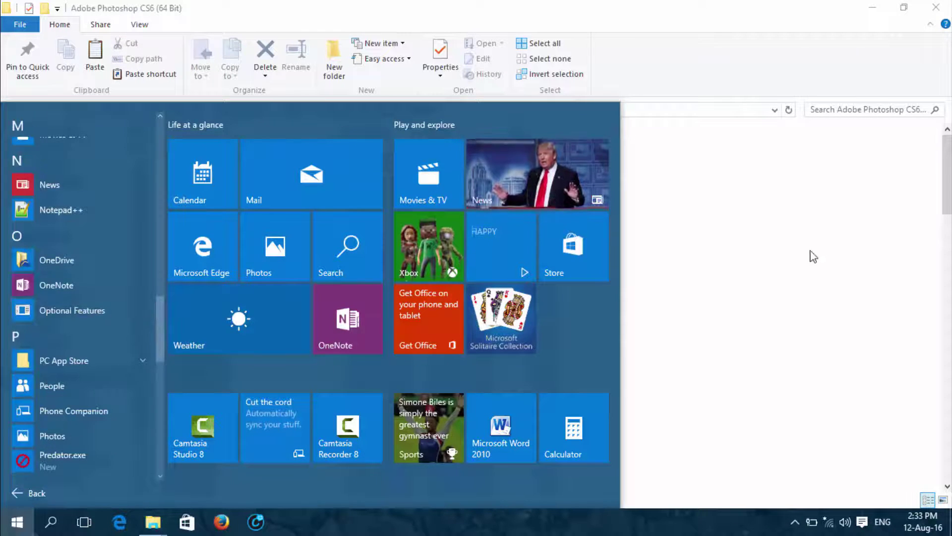
scroll(126, 345, "down", 1)
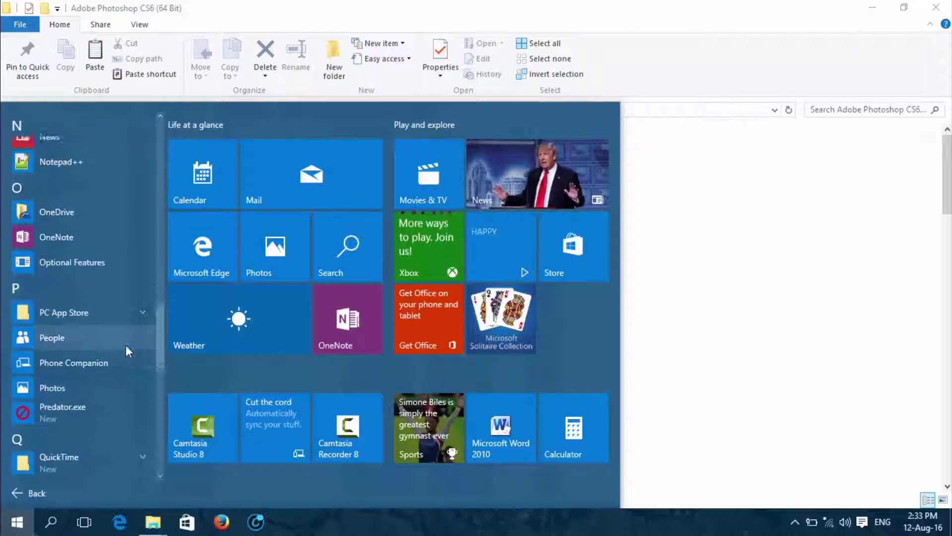
left_click(695, 251)
scroll(181, 185, "down", 7)
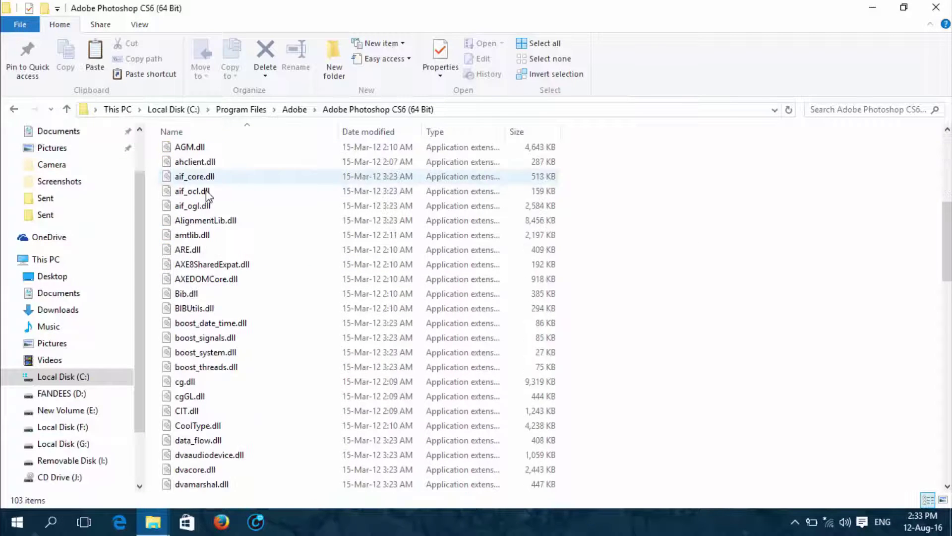
scroll(180, 179, "down", 4)
scroll(186, 187, "down", 6)
scroll(223, 293, "down", 1)
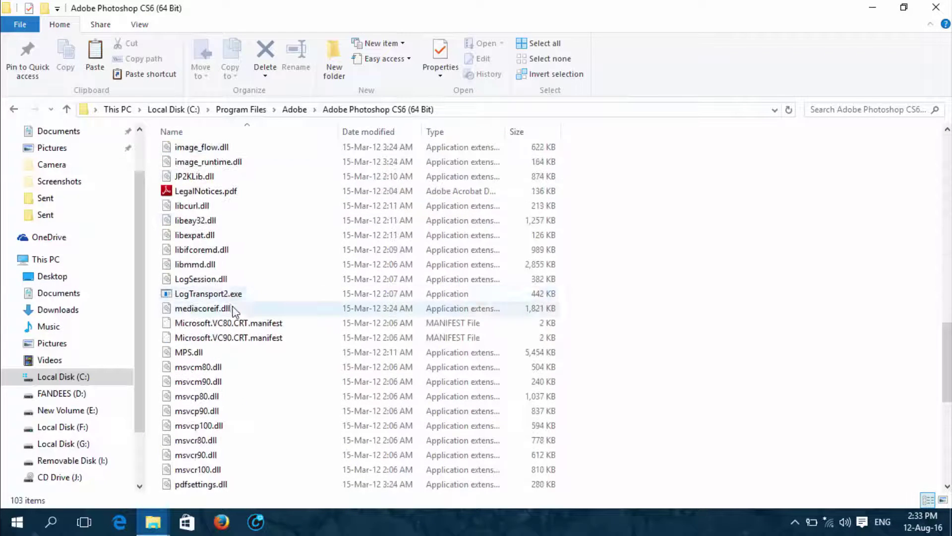
scroll(226, 305, "down", 4)
scroll(229, 335, "down", 1)
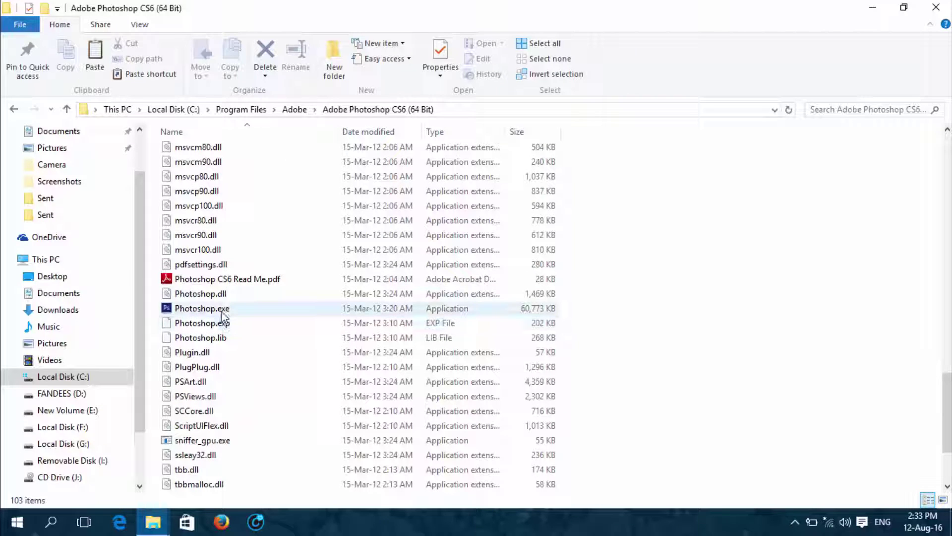
Create a Photoshop.exe shortcut and accept placing it on the desktop
left_click(221, 310)
right_click(221, 310)
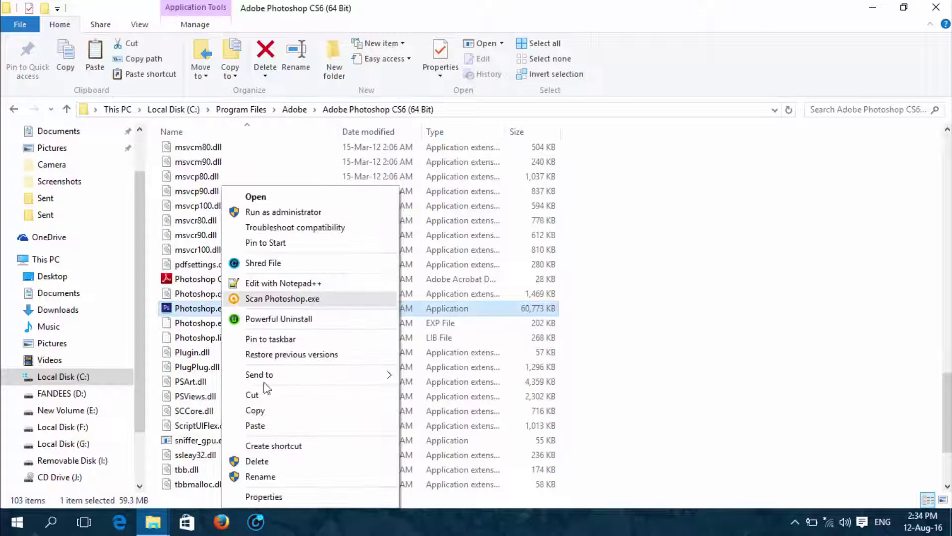
left_click(311, 447)
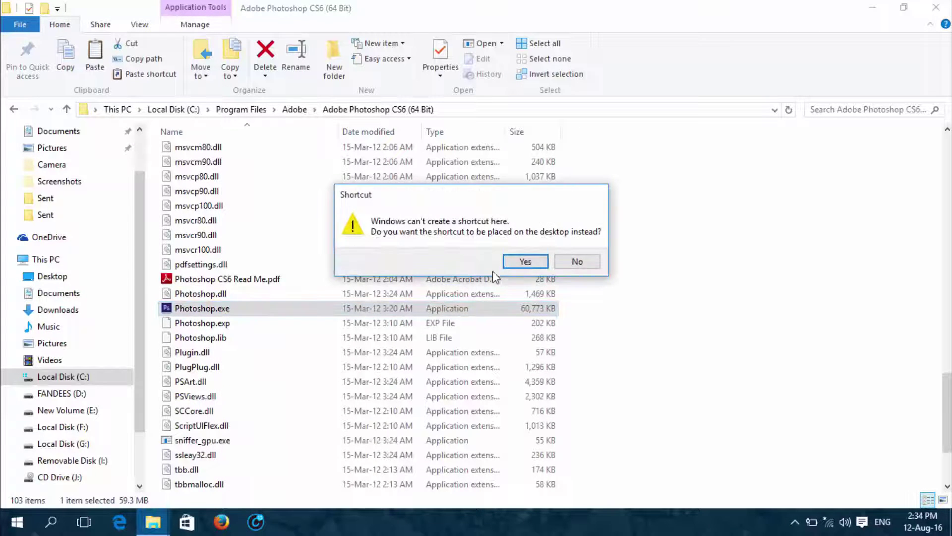
left_click(526, 262)
Copy the desktop Photoshop.exe shortcut and paste it into the AppData Start Menu Programs folder
left_click(876, 9)
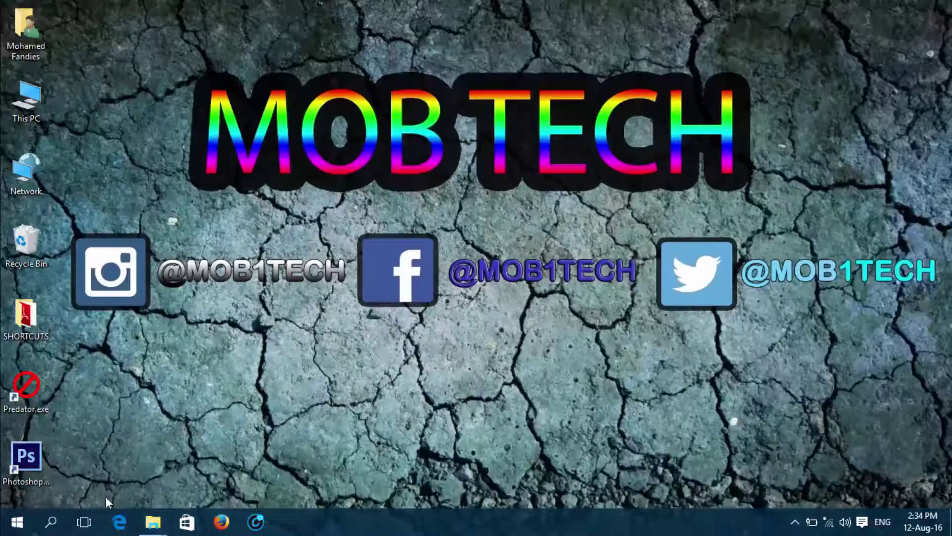
left_click(40, 469)
right_click(40, 469)
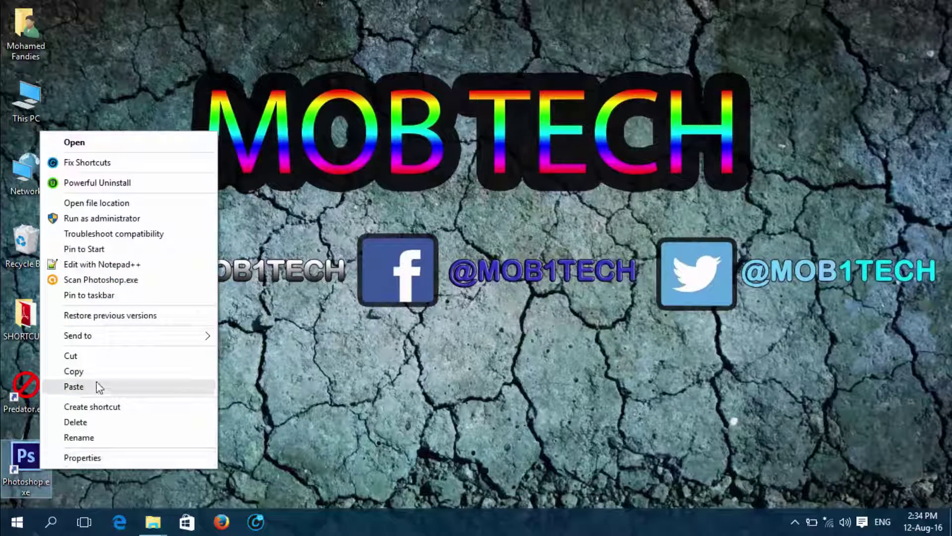
left_click(98, 372)
mouse_move(153, 522)
mouse_move(79, 458)
left_click(106, 480)
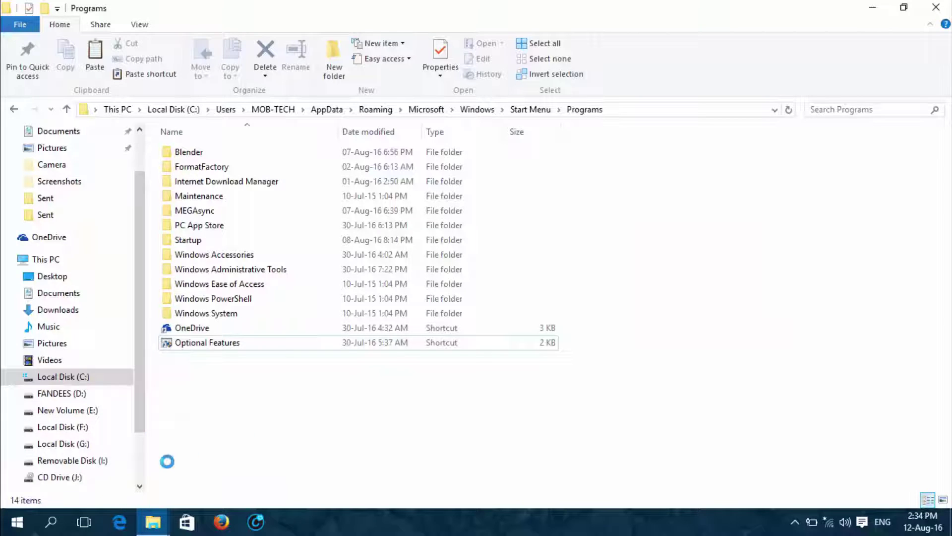
right_click(211, 237)
left_click(254, 334)
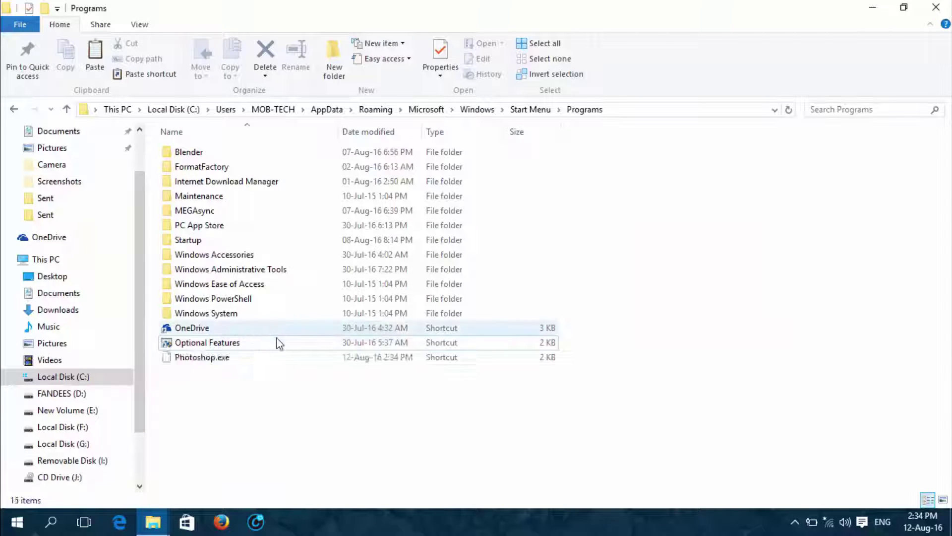
Select the pasted Photoshop.exe shortcut, then find it under P in All apps
left_click(202, 358)
left_click(17, 521)
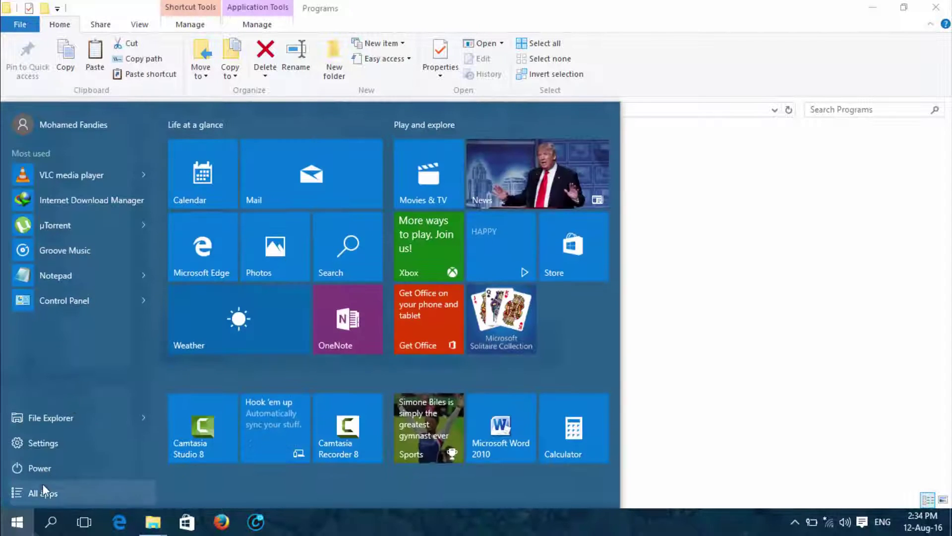
left_click(43, 492)
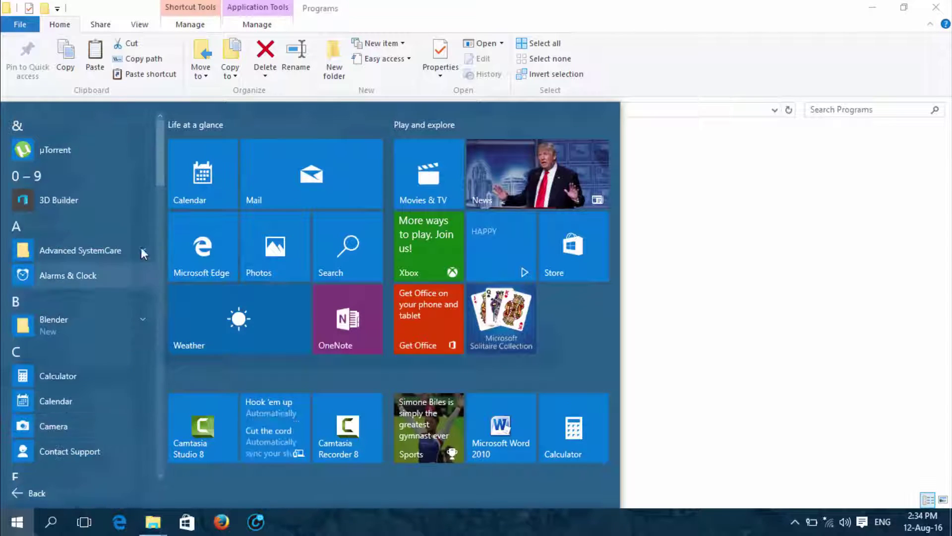
scroll(141, 248, "down", 3)
scroll(141, 248, "down", 3)
scroll(140, 248, "down", 3)
scroll(138, 258, "down", 1)
scroll(125, 295, "down", 1)
scroll(125, 296, "down", 2)
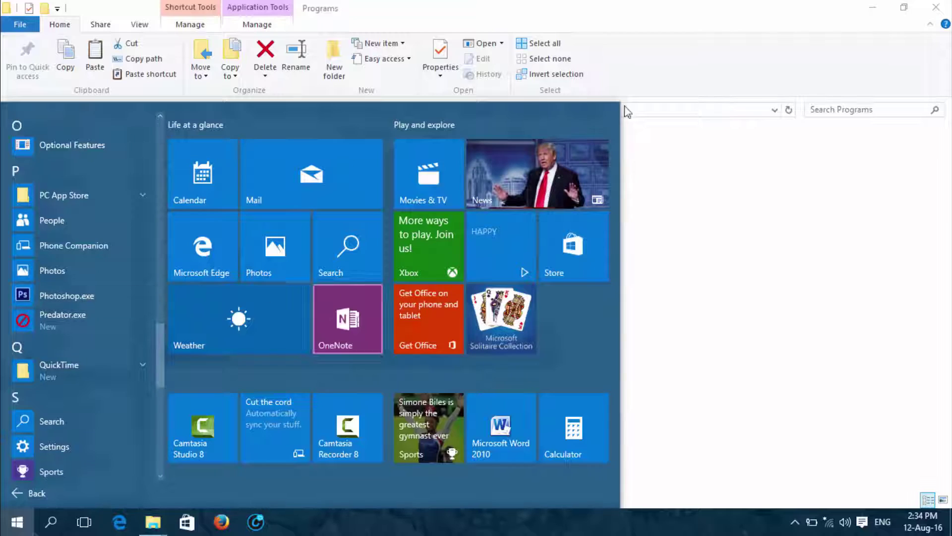
Close the Start menu and minimize File Explorer to reveal the Predator.exe and Photoshop.exe desktop shortcuts
left_click(875, 11)
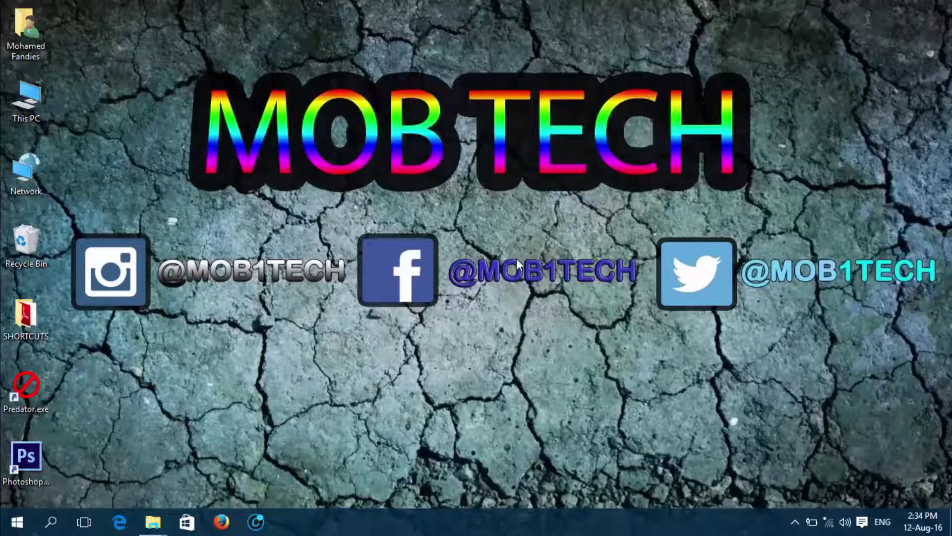